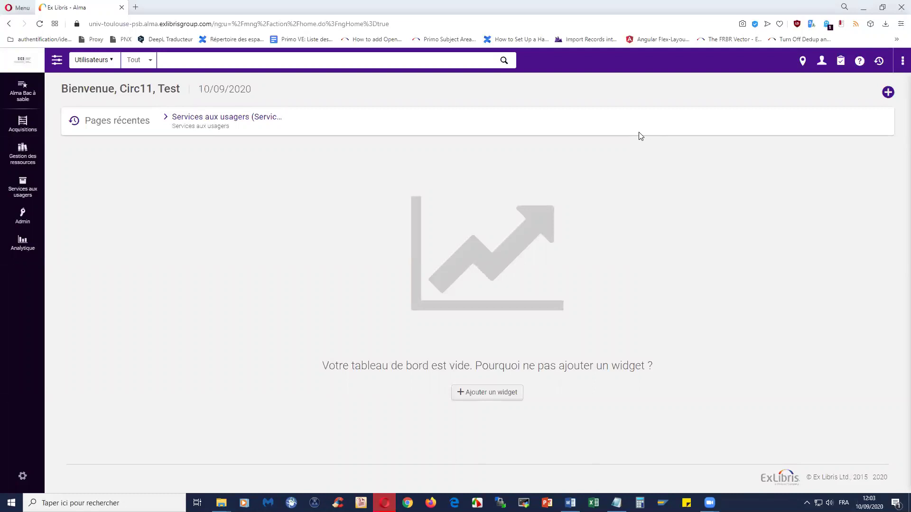
# Step: At loan checkout, look up a made-up patron identifier and get 'Le lecteur n'a pas été trouvé'
pyautogui.click(38, 186)
pyautogui.click(95, 94)
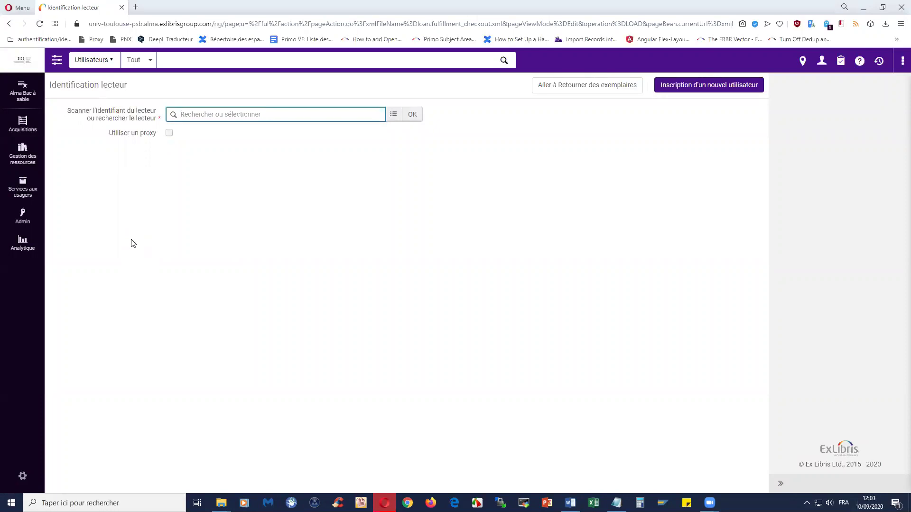
pyautogui.write('jfgjhgehndhdf')
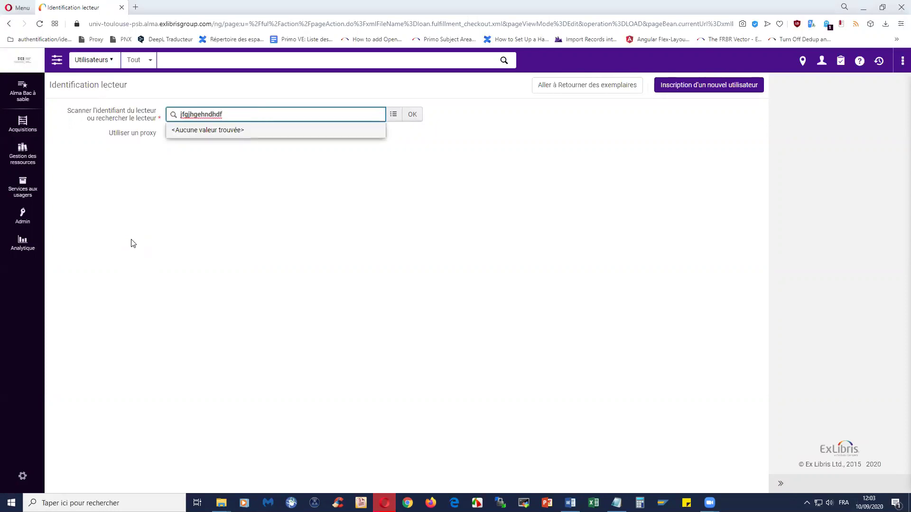
pyautogui.click(418, 117)
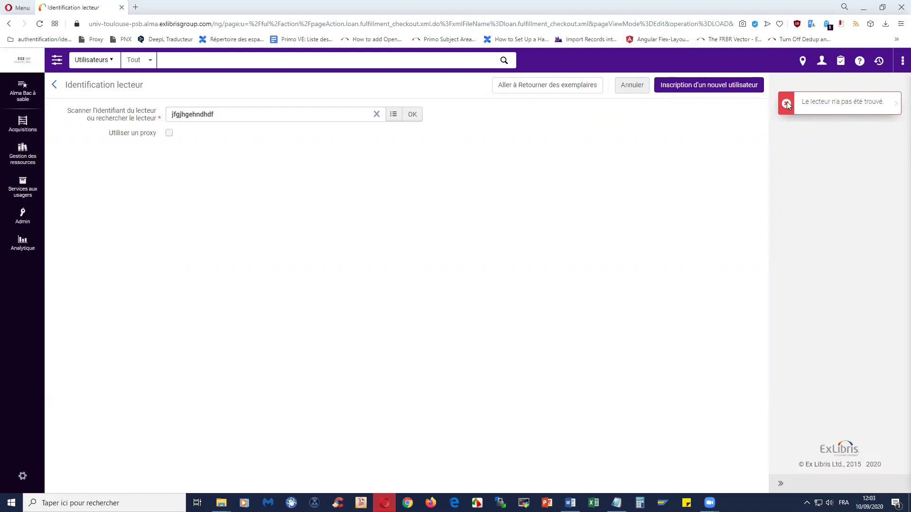
# Step: Start new-user registration and enter the patron's first and last name
pyautogui.click(700, 87)
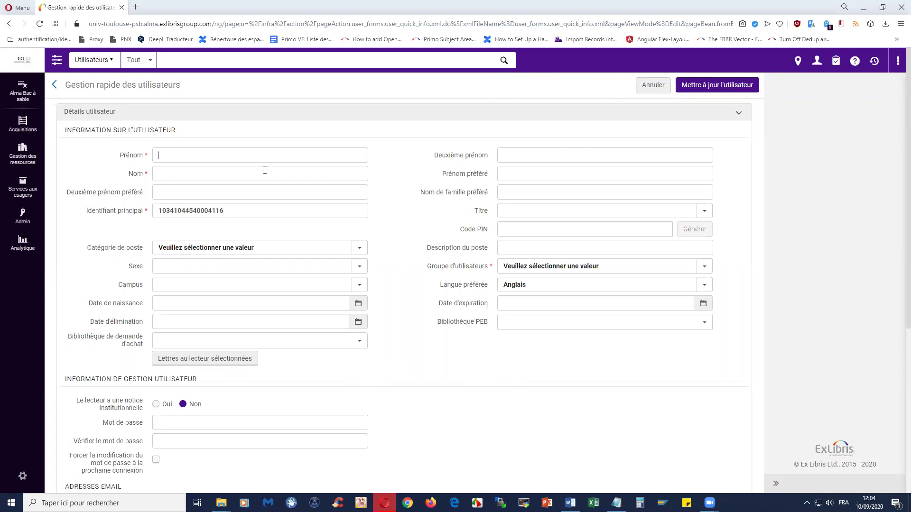
pyautogui.write('ADELE')
pyautogui.press('BackSpace')
pyautogui.press('BackSpace')
pyautogui.press('BackSpace')
pyautogui.press('BackSpace')
pyautogui.press('BackSpace')
pyautogui.press('Tab')
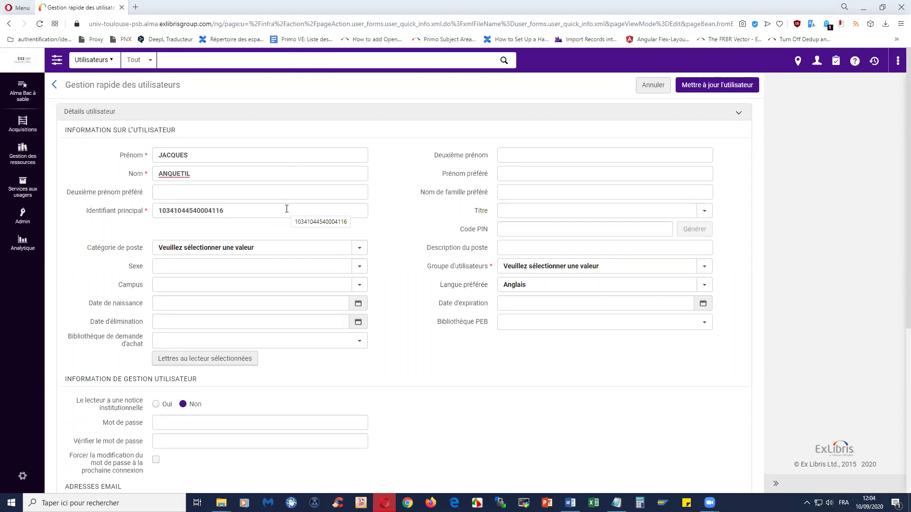
pyautogui.click(532, 262)
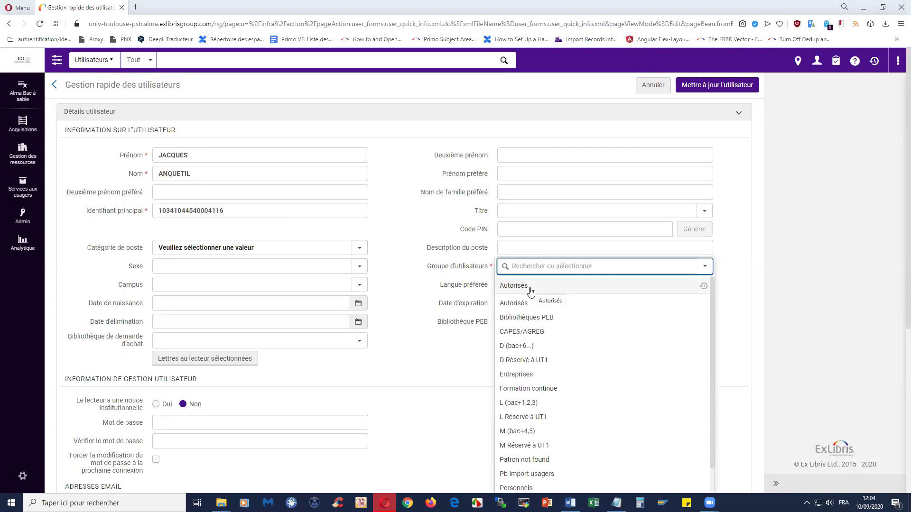
# Step: Assign the Autorisés user group and keep Anglais as preferred language
pyautogui.click(530, 288)
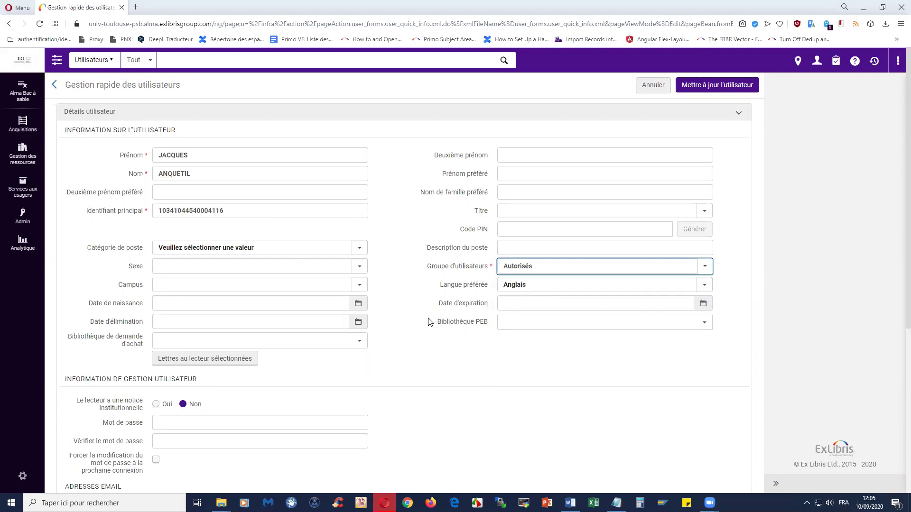
pyautogui.click(325, 285)
pyautogui.click(514, 285)
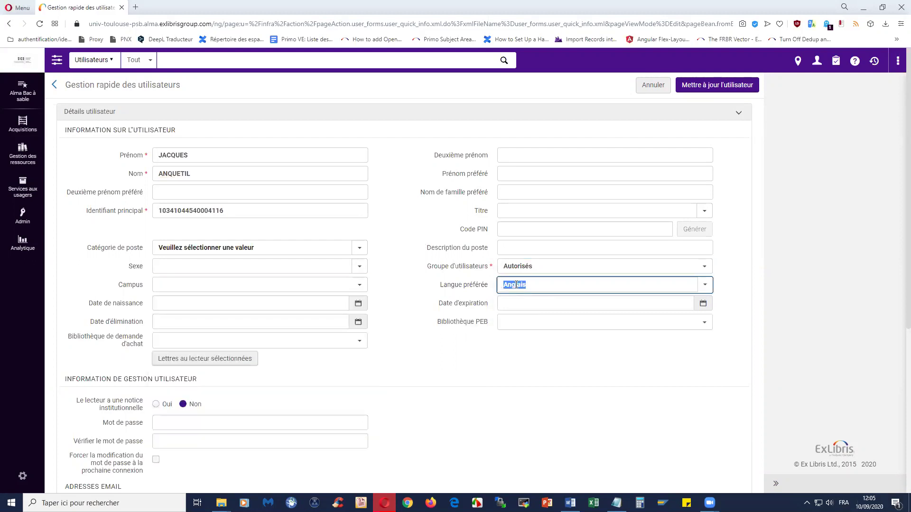
pyautogui.click(427, 298)
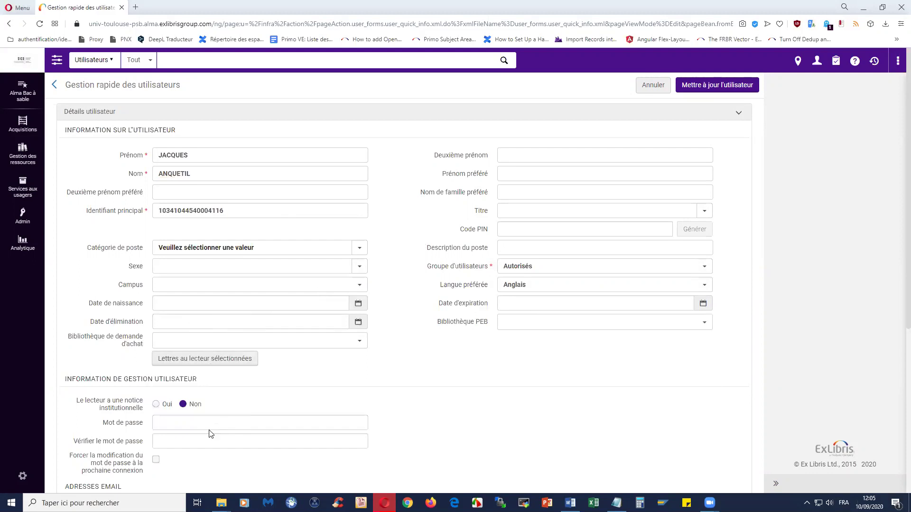
pyautogui.click(289, 244)
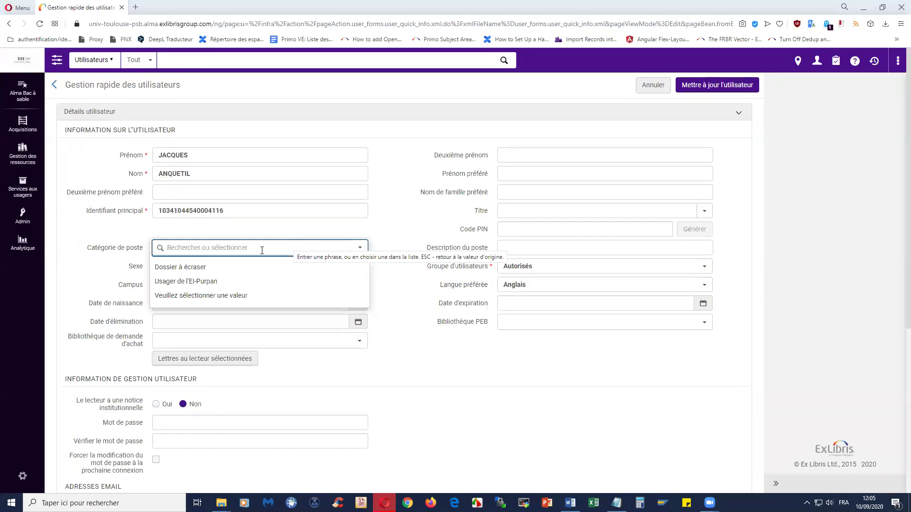
# Step: Choose Dossier à écraser as the patron's Catégorie de poste
pyautogui.click(217, 268)
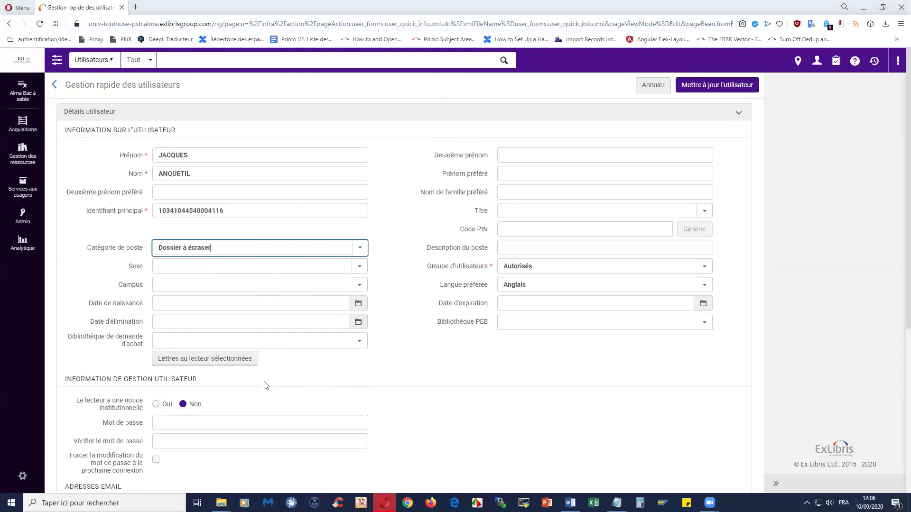
pyautogui.scroll(-3, 264, 385)
# Step: Answer Oui to 'Le lecteur a une notice institutionnelle', revealing the UNR identifier section
pyautogui.scroll(-2, 264, 385)
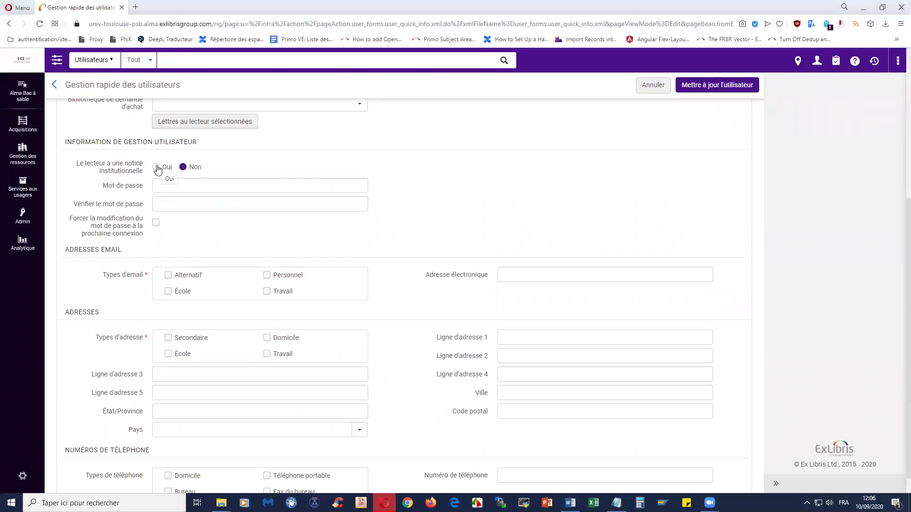
pyautogui.click(156, 168)
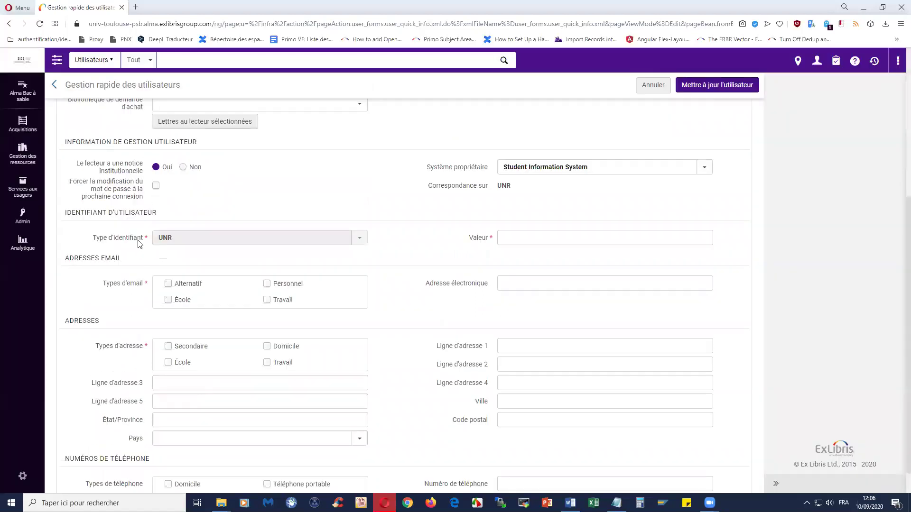
pyautogui.scroll(-2, 139, 244)
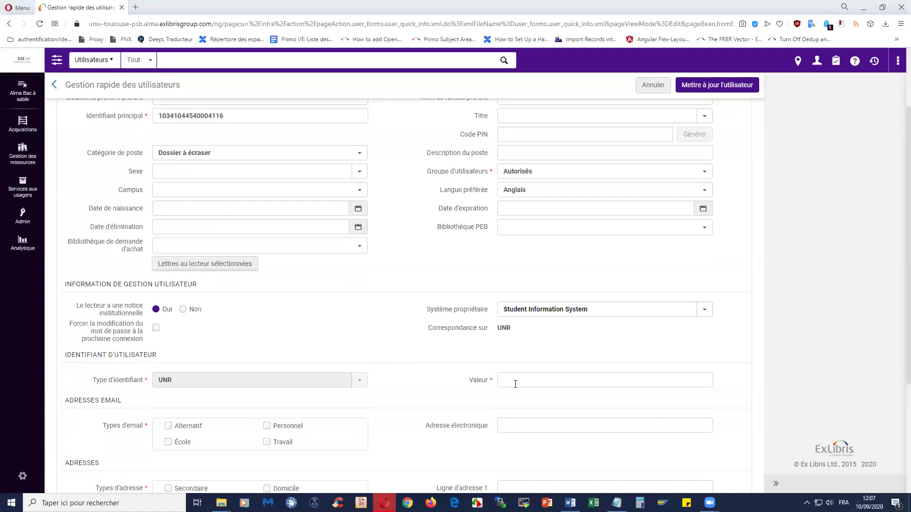
pyautogui.scroll(-1, 467, 377)
# Step: Enter the patron's UNR identifier value, correcting one mistyped digit
pyautogui.click(511, 336)
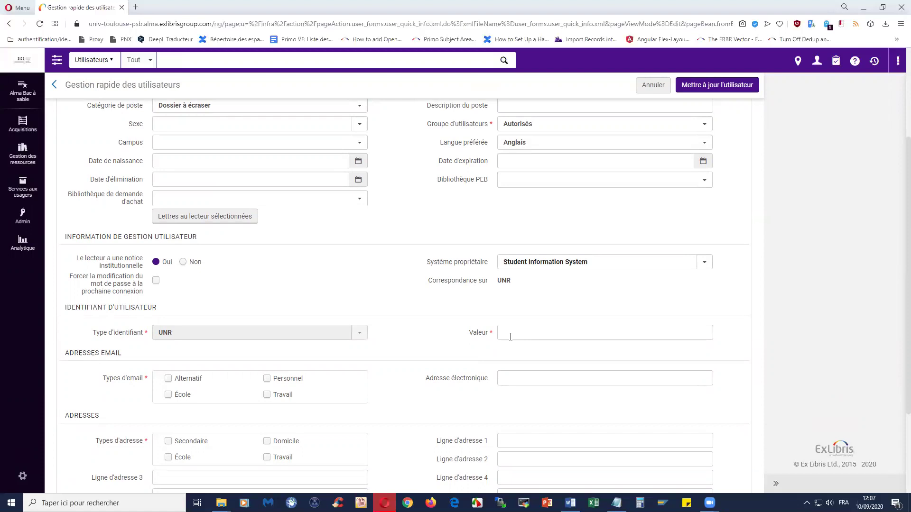
pyautogui.click(511, 337)
# Step: Add the patron's e-mail address as a Travail (work) e-mail
pyautogui.scroll(-2, 424, 340)
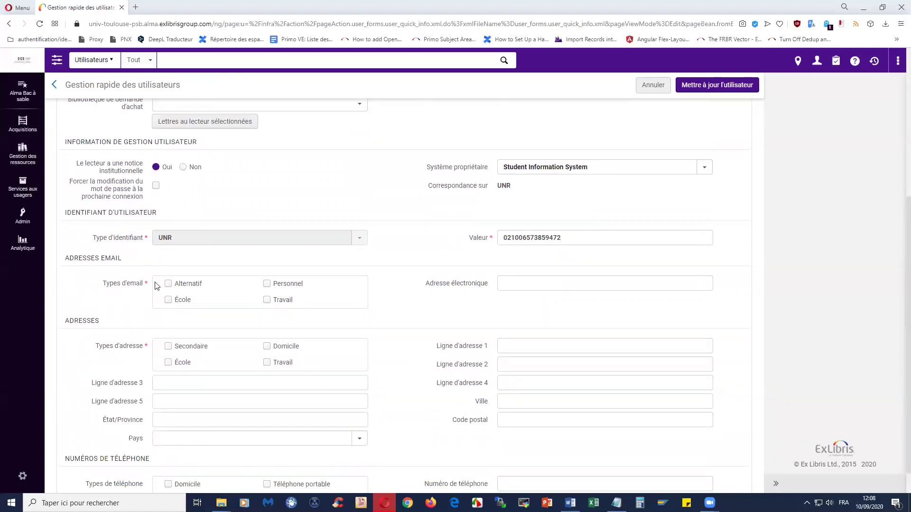
pyautogui.click(266, 300)
pyautogui.click(532, 280)
pyautogui.click(541, 304)
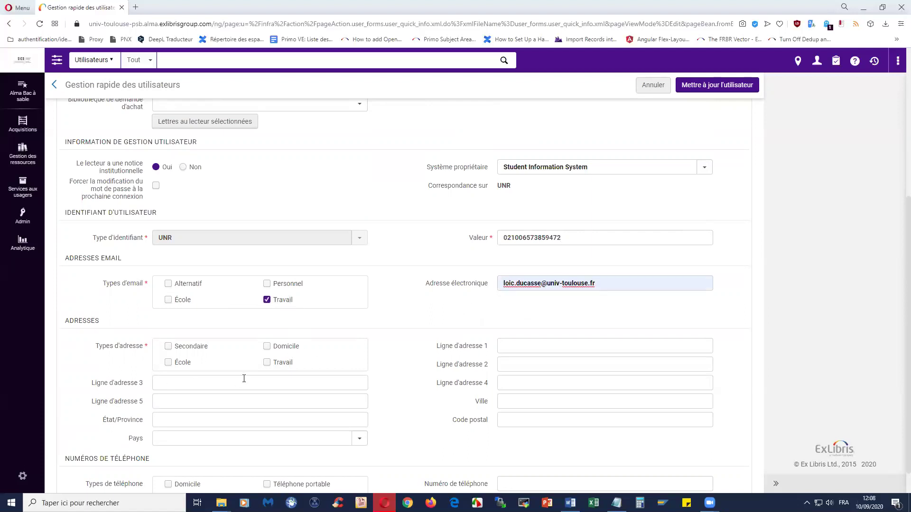
# Step: Add a Travail postal address with street line, city and postcode
pyautogui.click(267, 362)
pyautogui.click(518, 346)
pyautogui.click(527, 366)
pyautogui.click(513, 400)
pyautogui.click(520, 422)
pyautogui.click(515, 422)
pyautogui.click(516, 435)
# Step: Add the patron's number as a Téléphone portable
pyautogui.scroll(-1, 412, 409)
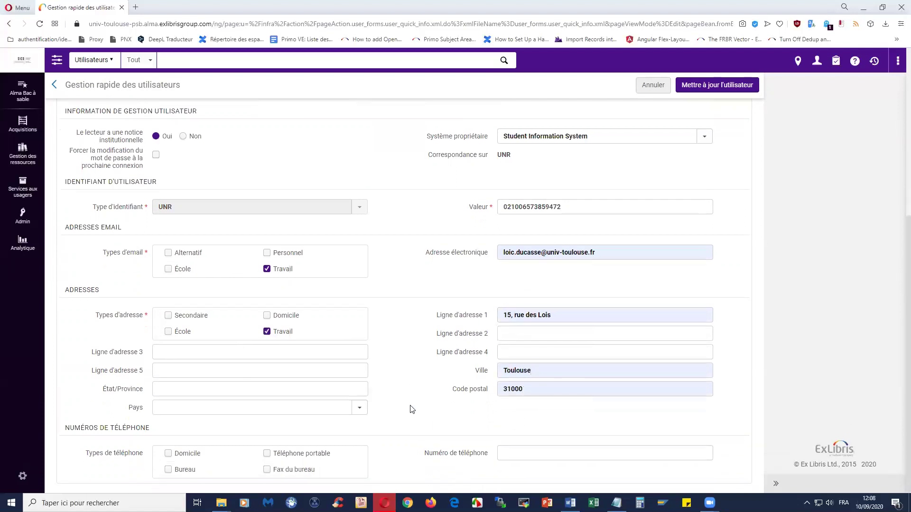
pyautogui.click(266, 454)
pyautogui.click(579, 457)
pyautogui.click(541, 433)
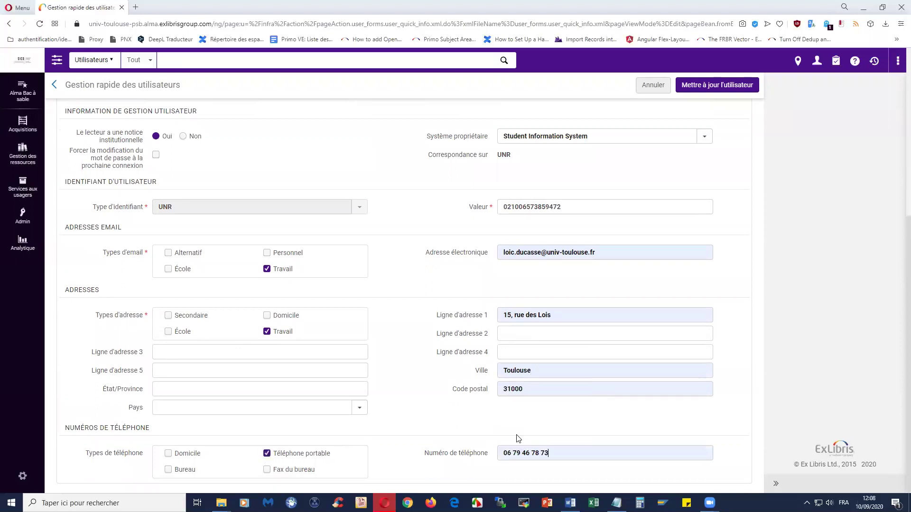
pyautogui.scroll(2, 437, 411)
pyautogui.scroll(5, 438, 410)
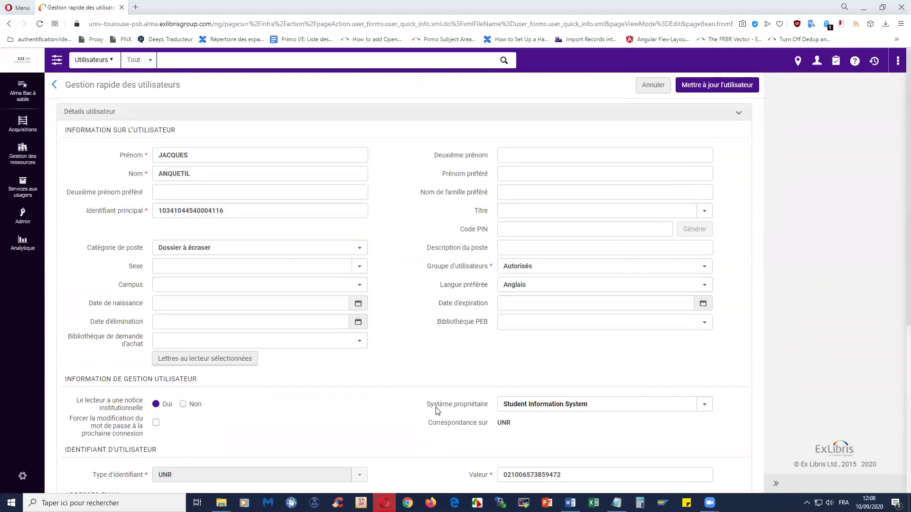
# Step: Save the new patron, then view their record on the Informations générales tab
pyautogui.click(734, 87)
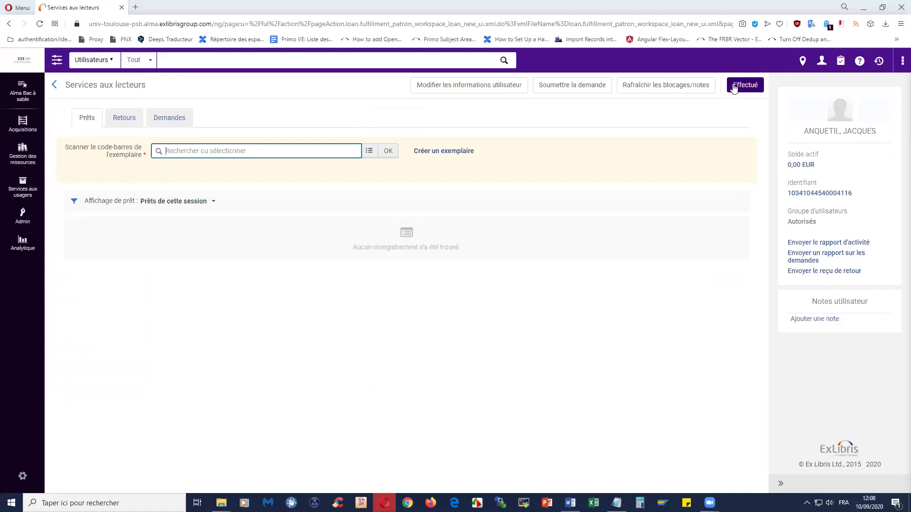
pyautogui.click(806, 193)
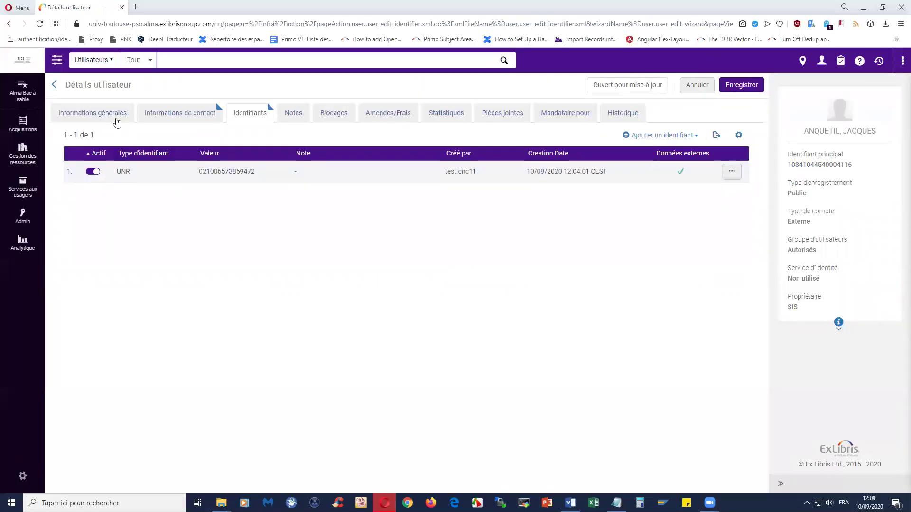
pyautogui.click(129, 153)
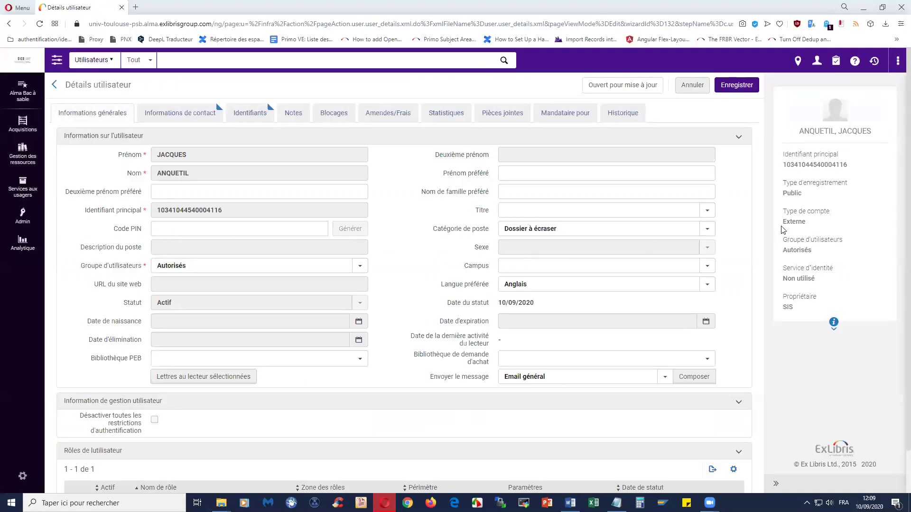
pyautogui.moveTo(783, 222); pyautogui.dragTo(809, 224)
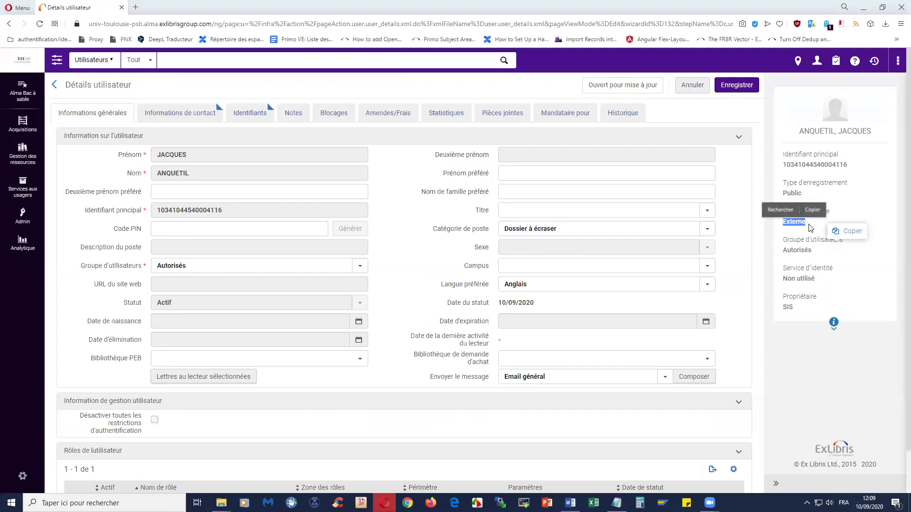
pyautogui.click(811, 228)
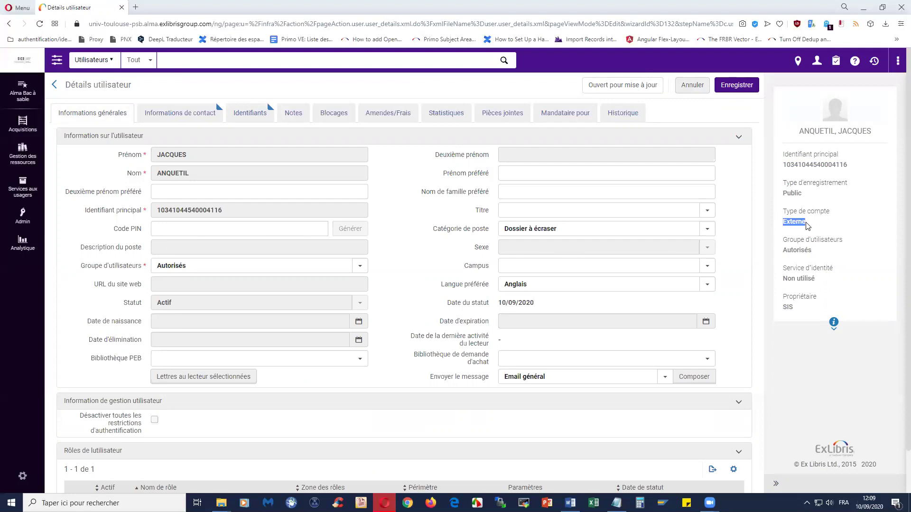
pyautogui.click(806, 232)
pyautogui.moveTo(783, 222); pyautogui.dragTo(809, 228)
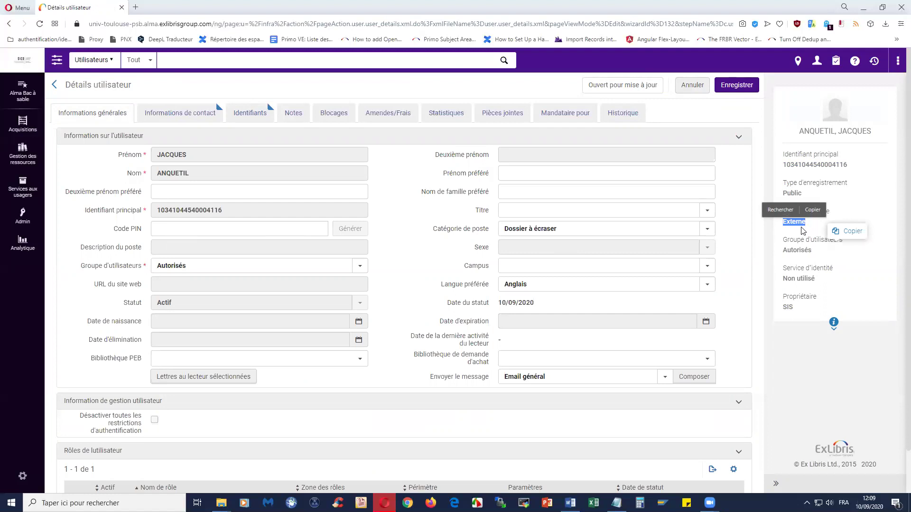
pyautogui.click(803, 231)
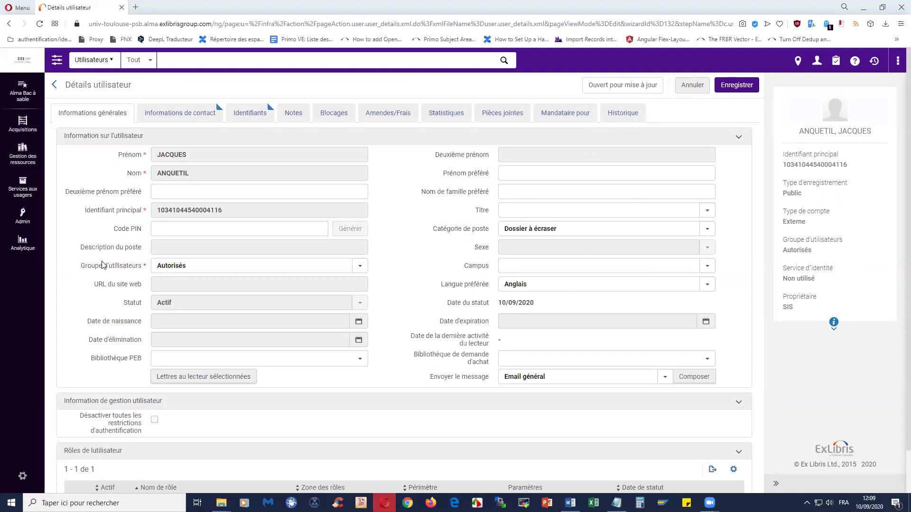
pyautogui.scroll(-1, 103, 266)
pyautogui.scroll(1, 156, 209)
pyautogui.scroll(-1, 459, 339)
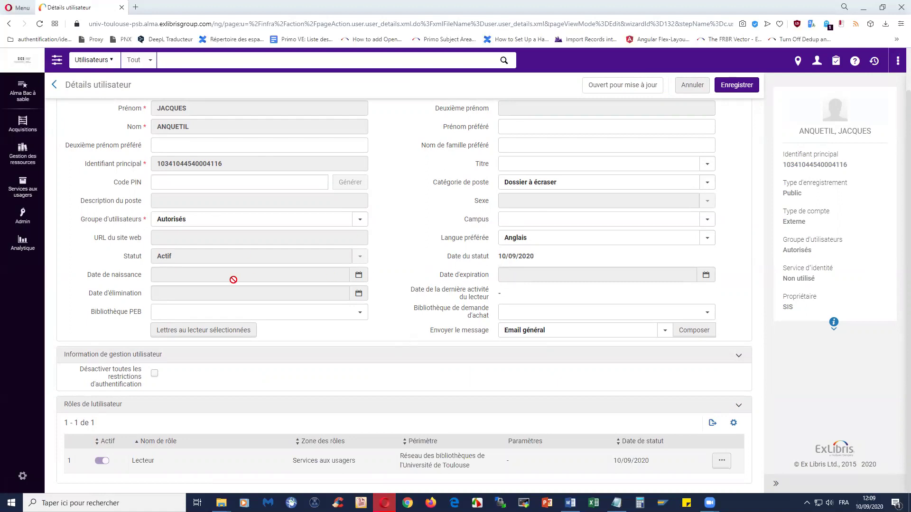
pyautogui.scroll(1, 370, 364)
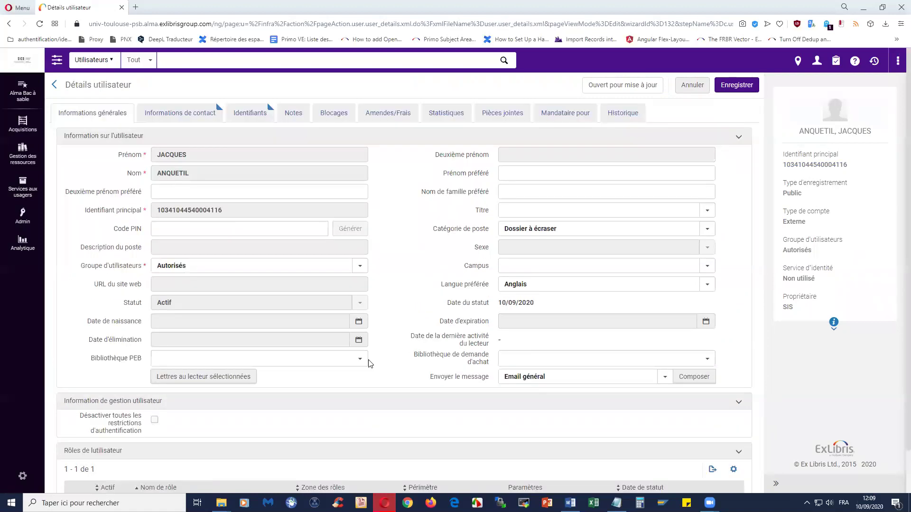